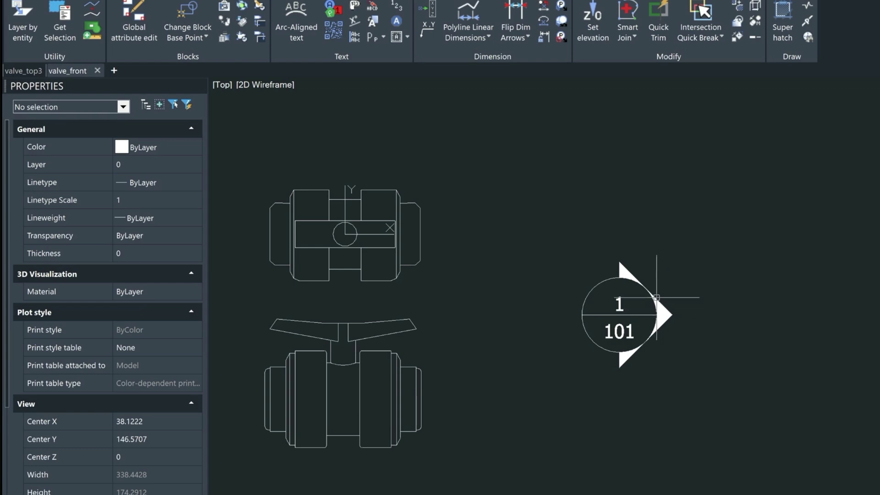
Select the 1/101 section callout and move it by its centre grip to a new spot.
left_click(634, 274)
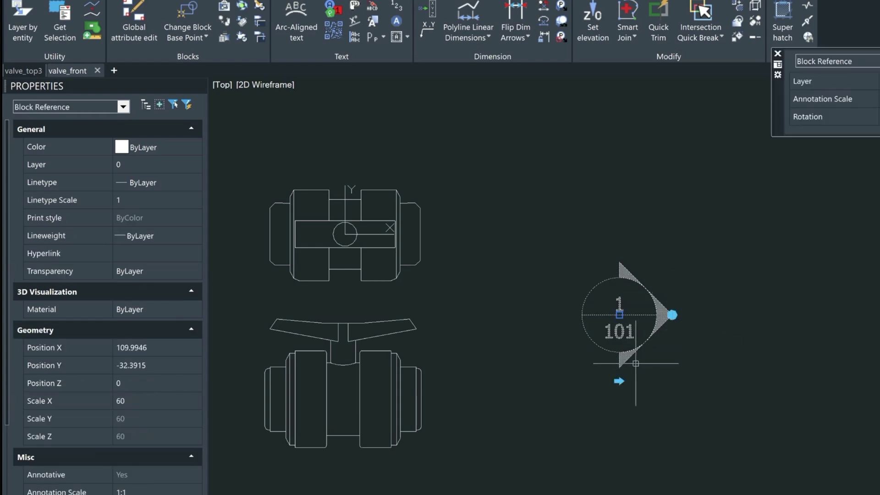
left_click(619, 314)
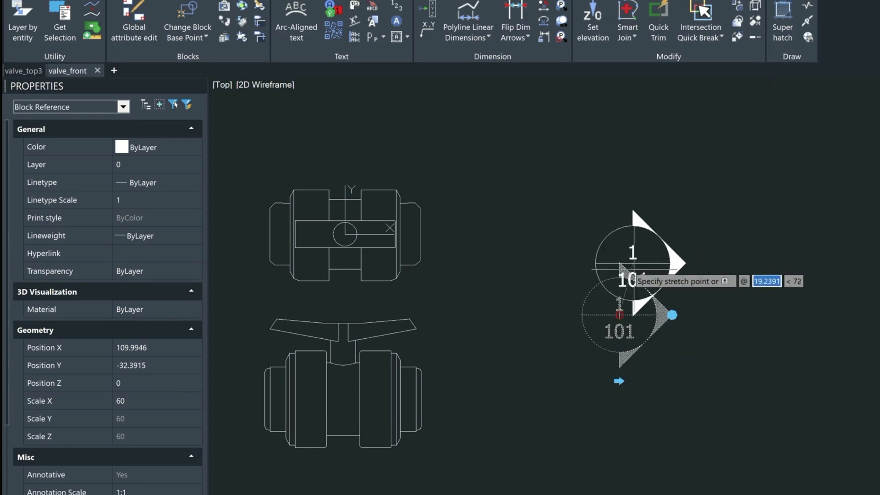
left_click(603, 295)
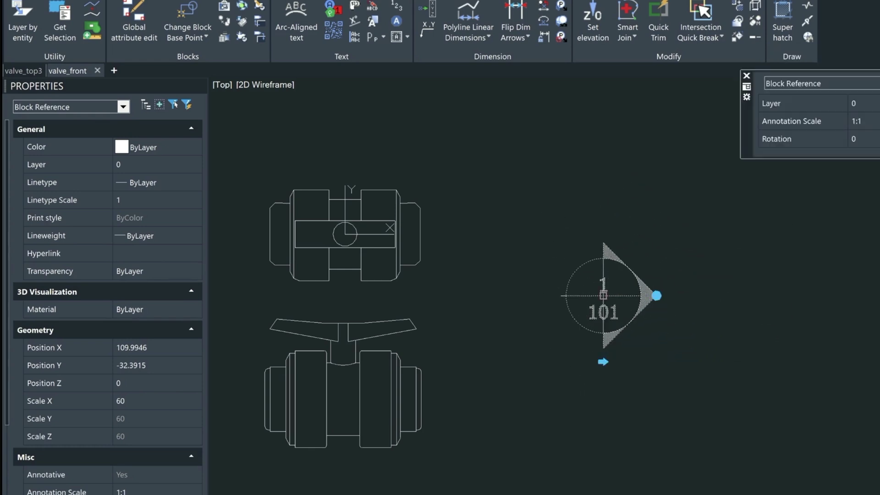
Flip the callout's arrow, then rotate the marker so the arrow points right.
left_click(603, 362)
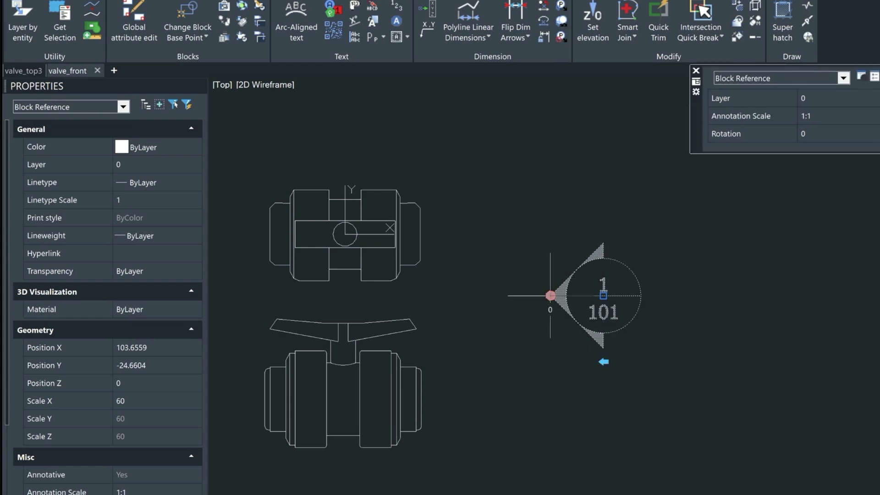
left_click(550, 295)
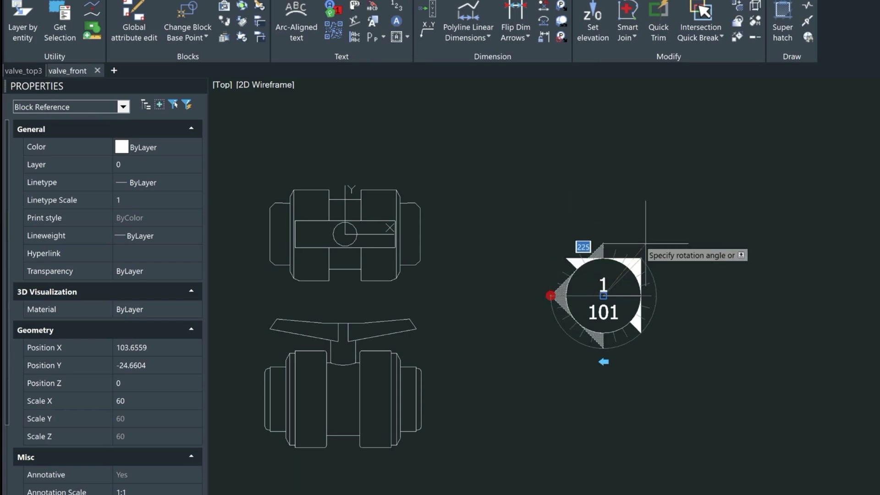
left_click(652, 290)
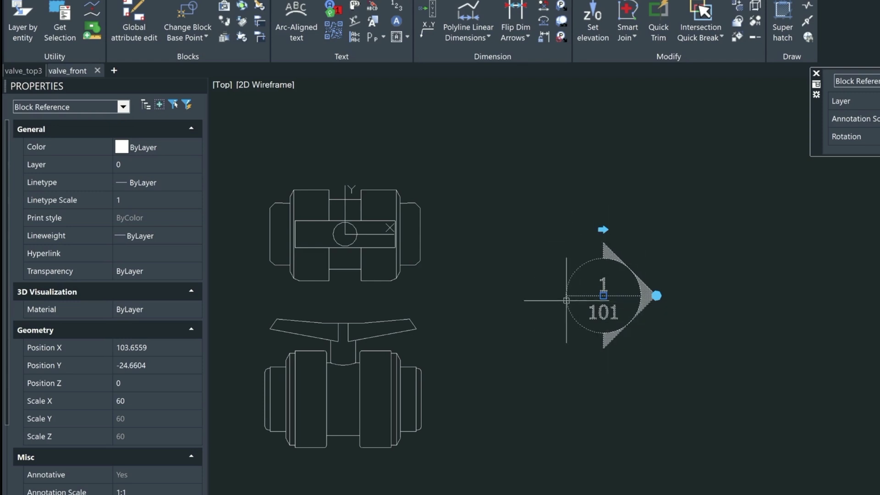
Delete the stray short line beside the handle of the valve's side view.
key("Escape")
middle_click_drag(568, 302, 685, 287)
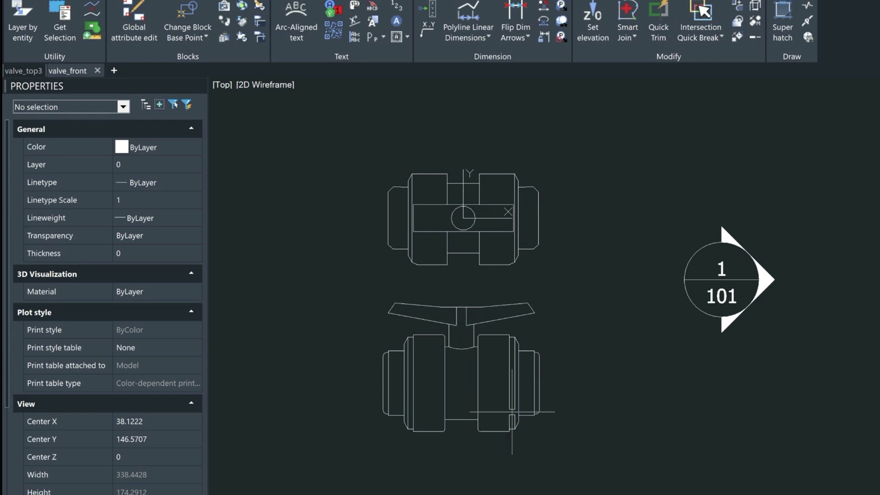
left_click(512, 231)
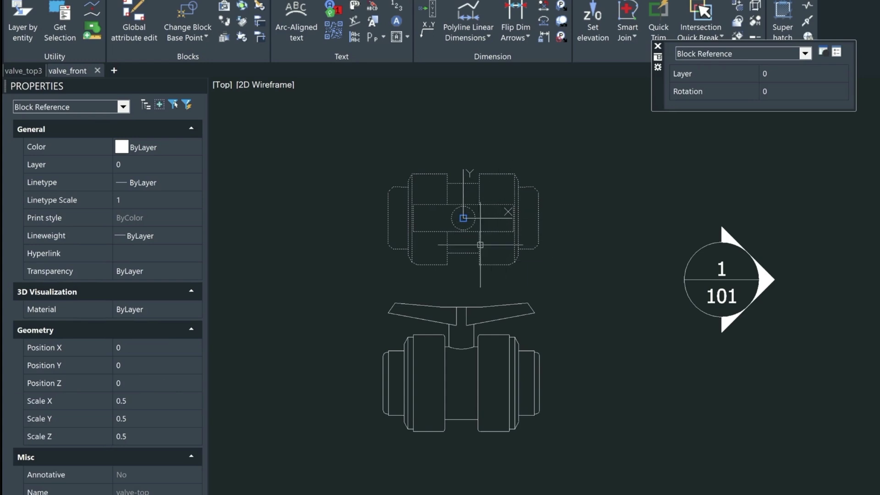
key("Escape")
left_click(398, 303)
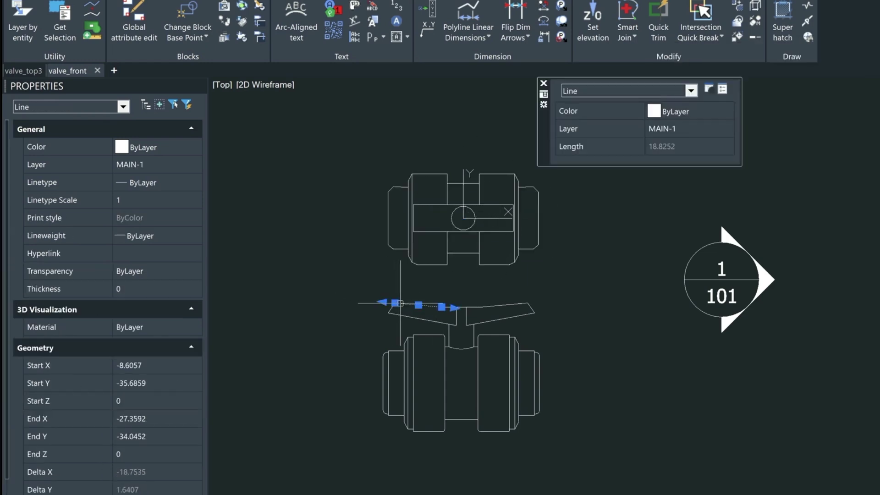
key("Delete")
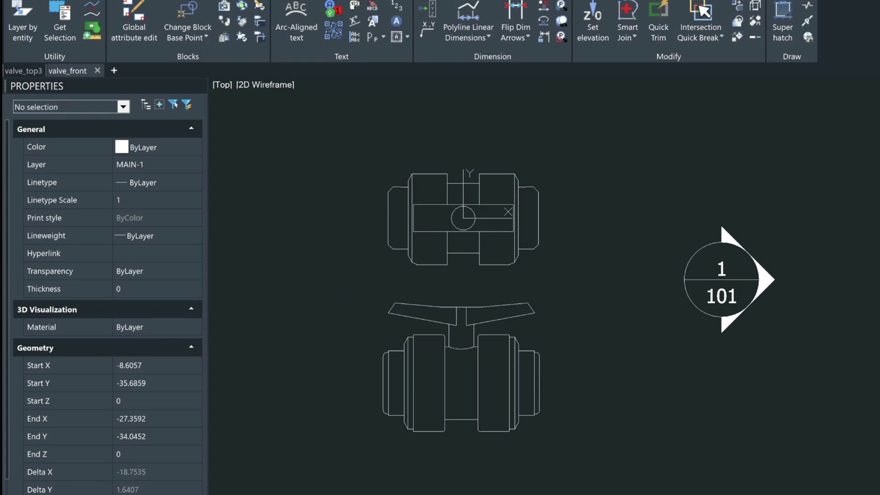
Window-select the side view's 146 entities and define them as block 'valve-side'.
left_click(347, 275)
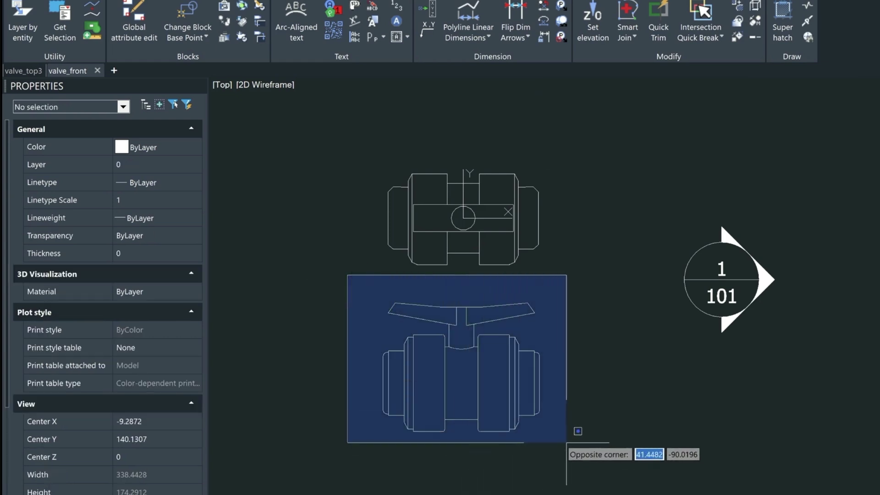
left_click(578, 454)
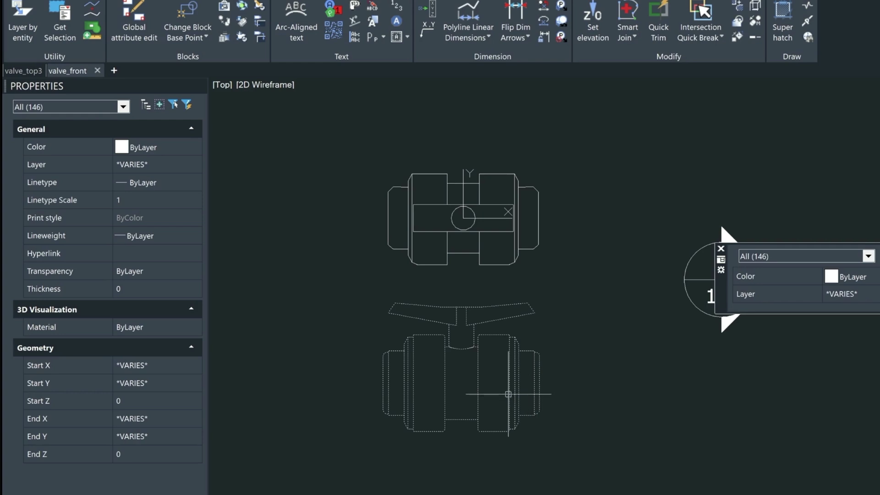
type("b")
key("Return")
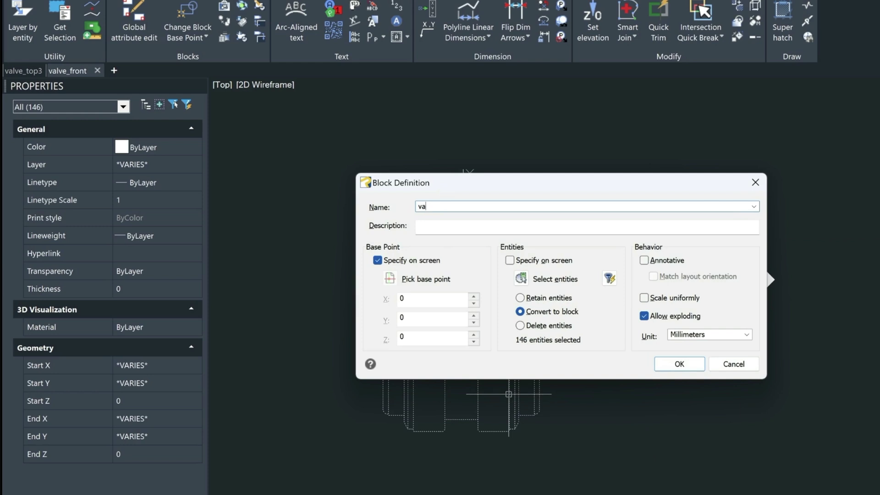
type("valve-side")
key("Return")
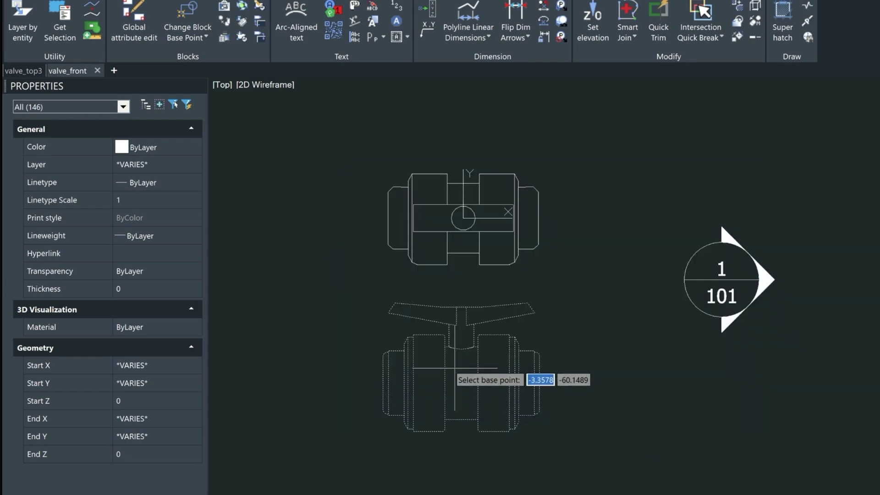
Begin a midpoint (mt) base point near the valve stem, then cancel the picking.
type("m")
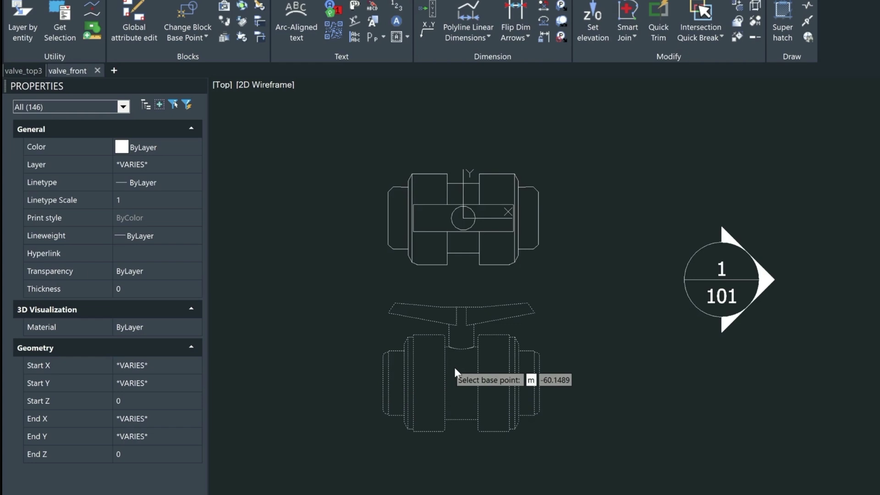
type("tp")
key("Return")
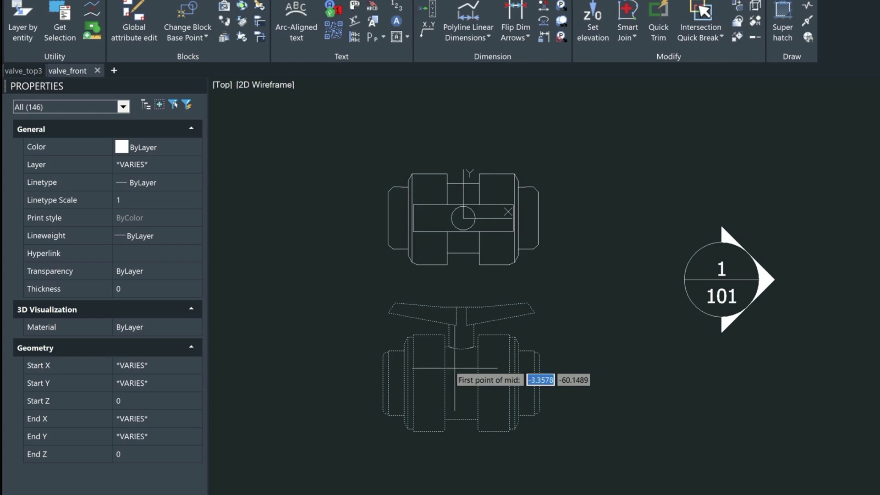
left_click(480, 336)
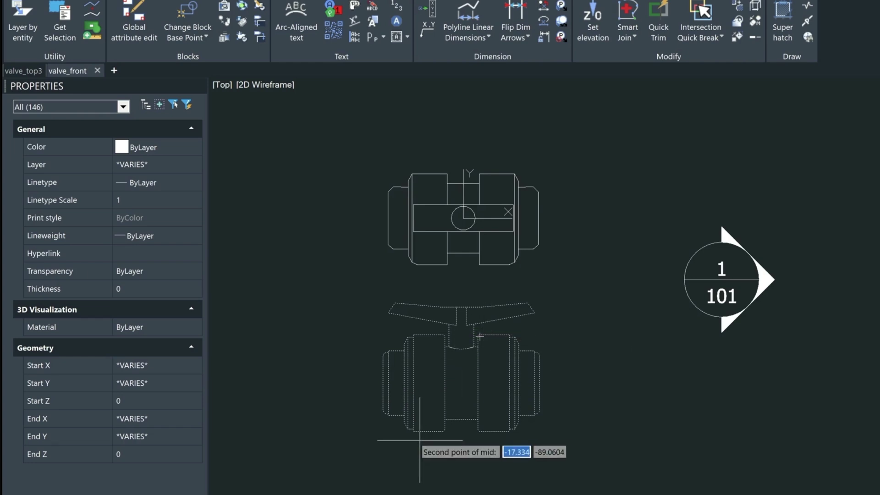
key("Escape")
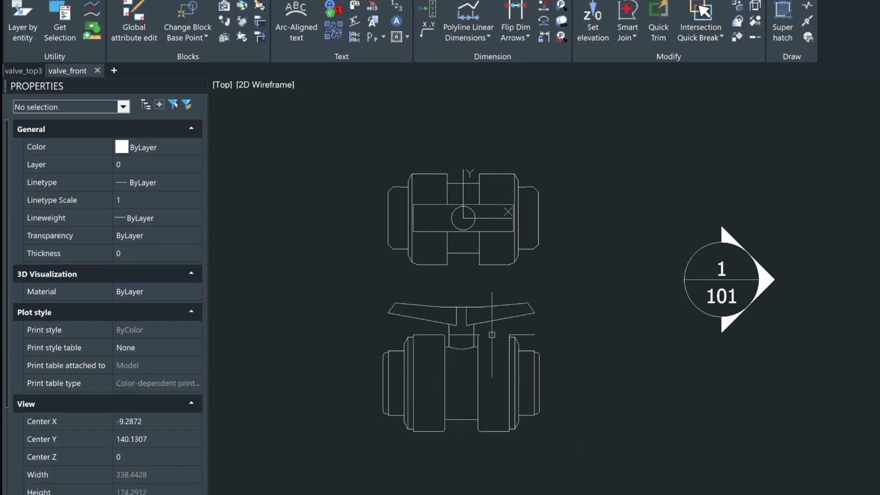
Open the valve-side block definition in the Block Editor.
double_click(458, 379)
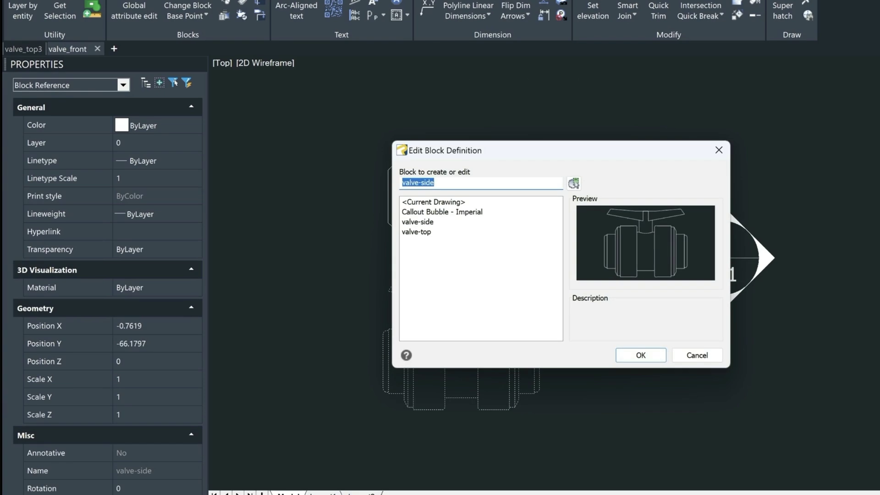
key("Return")
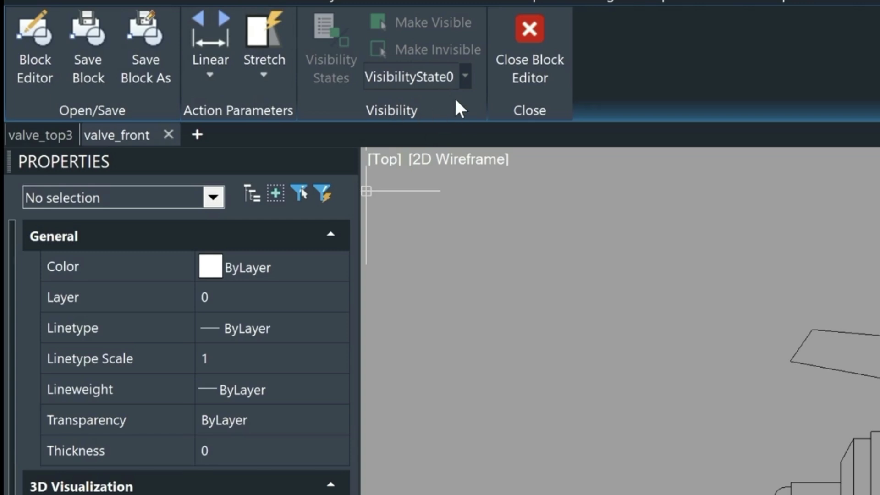
Add linear parameter Distance1 from valve centre to left-edge midpoint, label above handle, one grip.
left_click(208, 67)
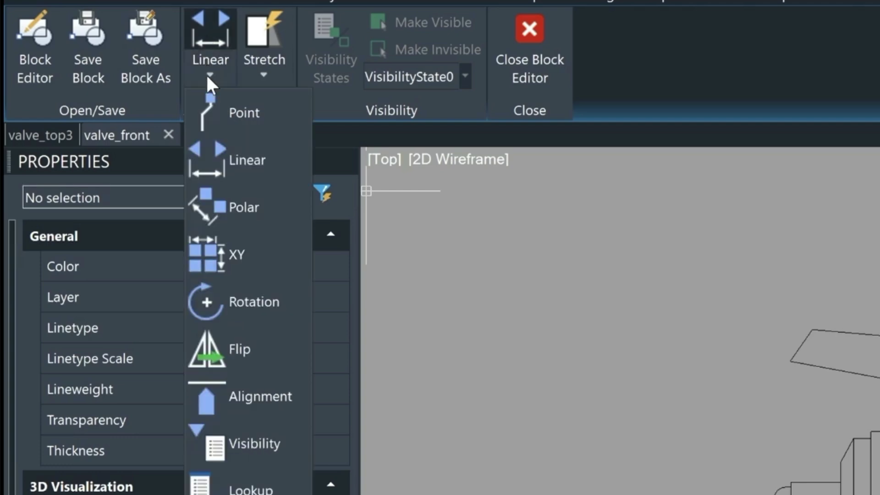
left_click(225, 161)
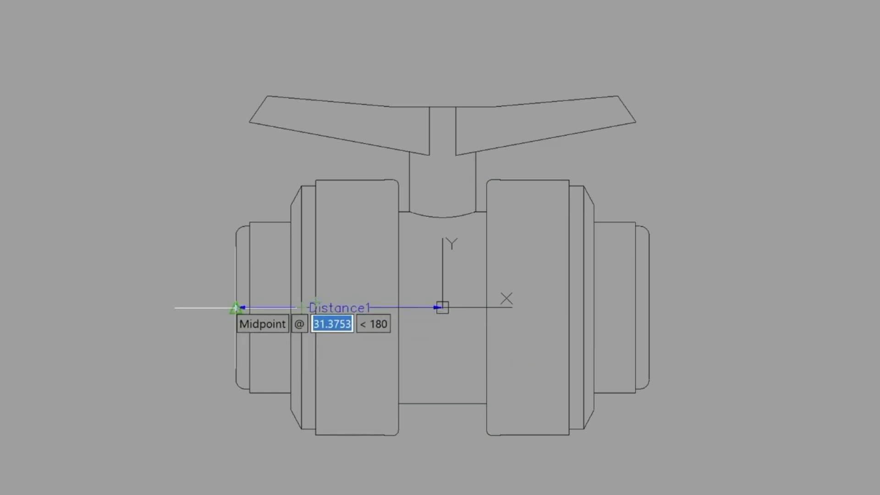
left_click(236, 308)
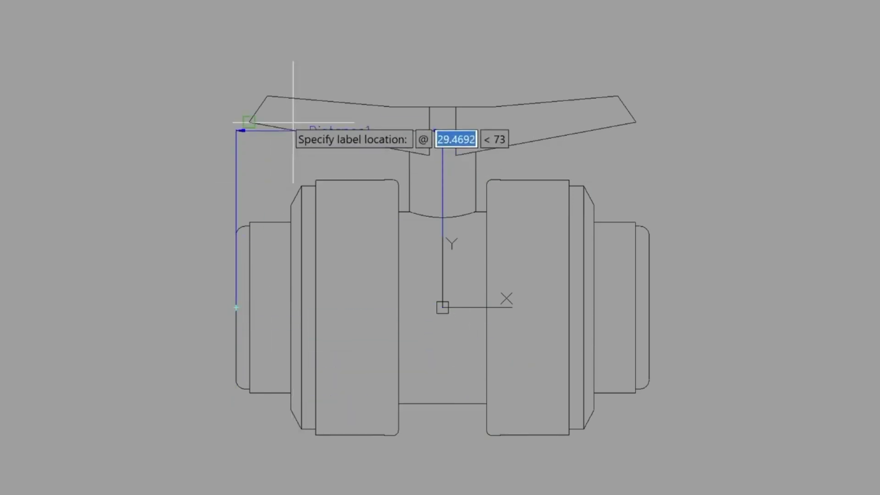
left_click(301, 35)
key("Up")
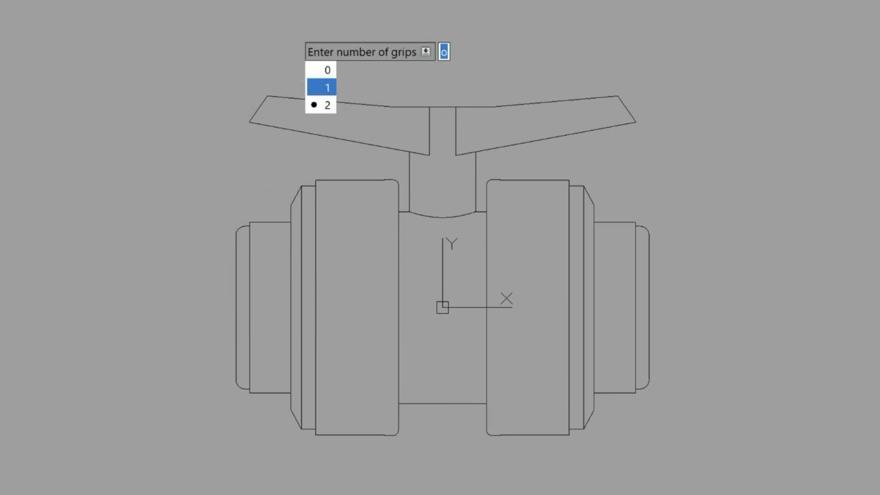
key("Return")
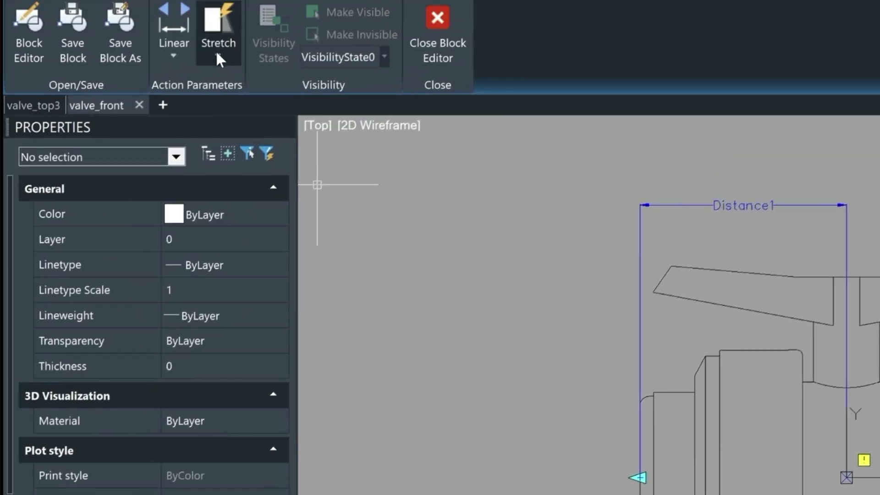
Attach a Scale action to Distance1, applied to all the valve side-view geometry.
left_click(216, 55)
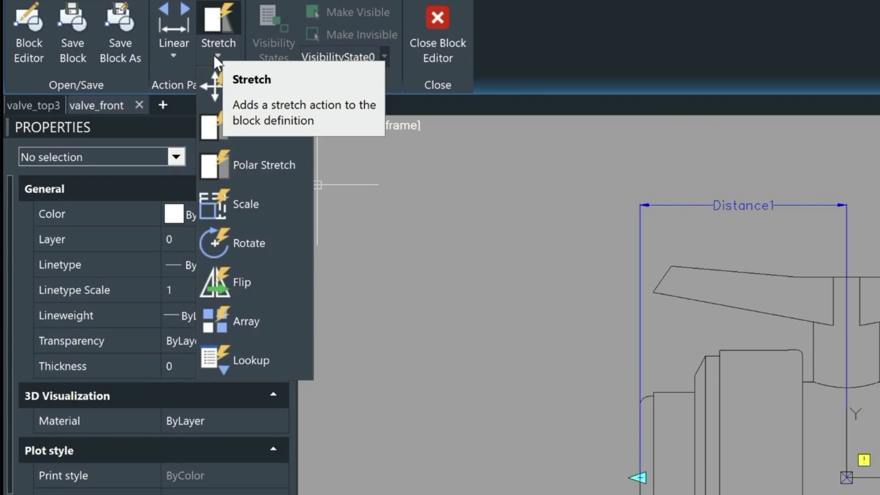
left_click(234, 203)
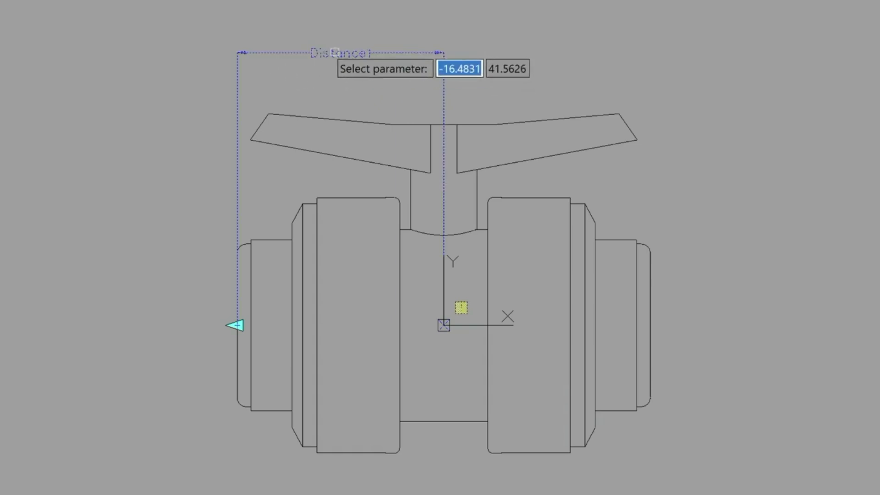
left_click(322, 54)
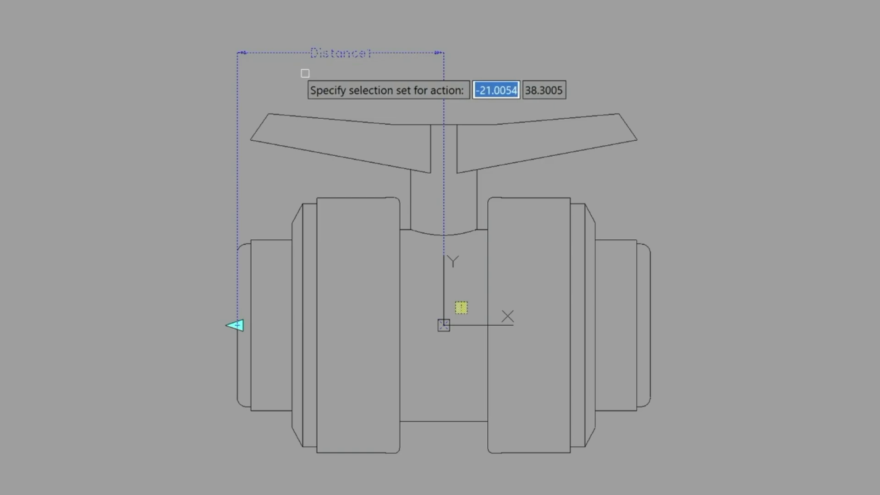
left_click(120, 81)
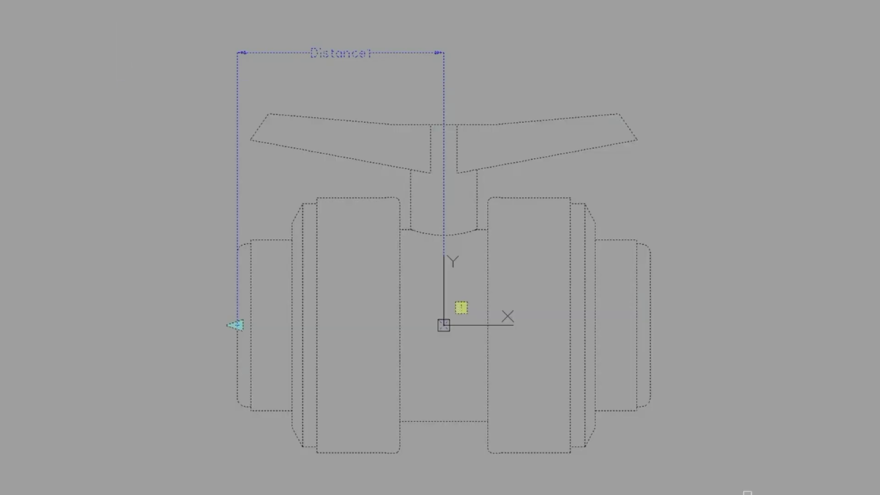
left_click(809, 487)
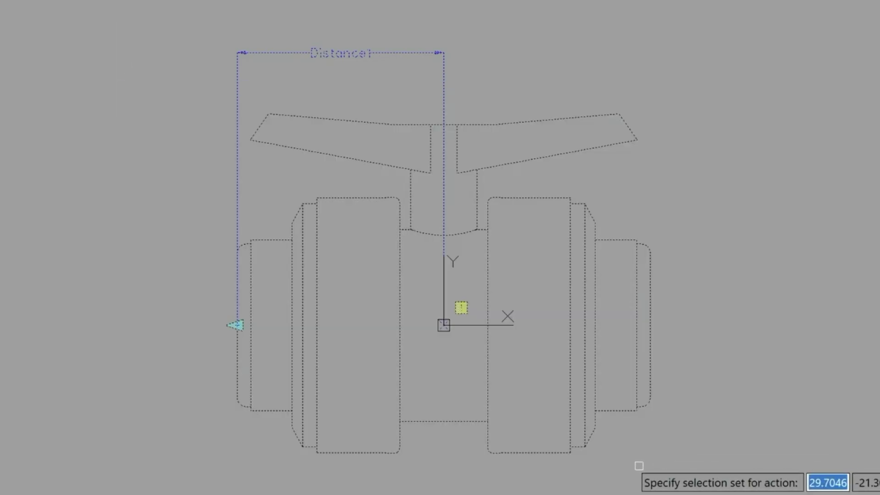
key("Return")
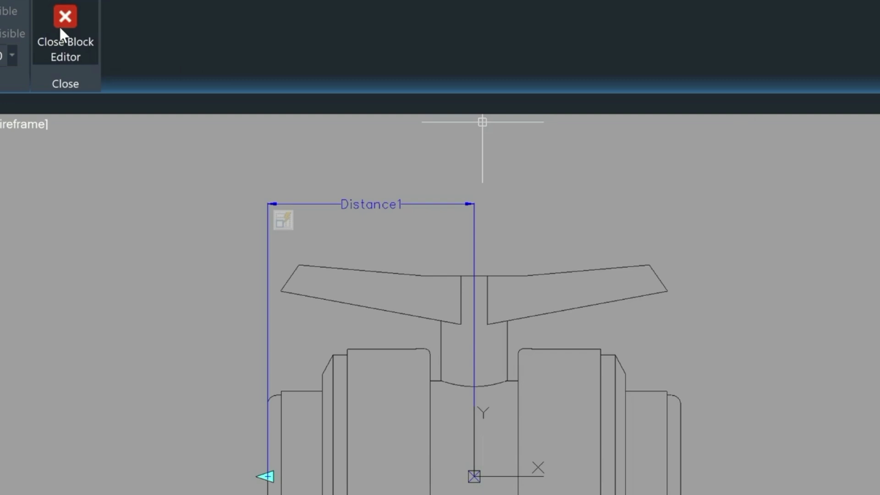
Save the changes to valve-side, then drag the block's new scale grip to resize the valve.
left_click(62, 31)
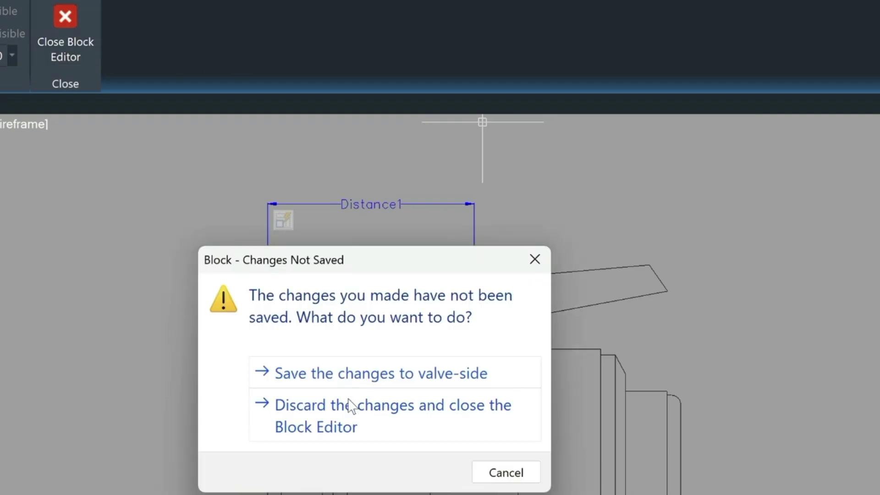
left_click(326, 373)
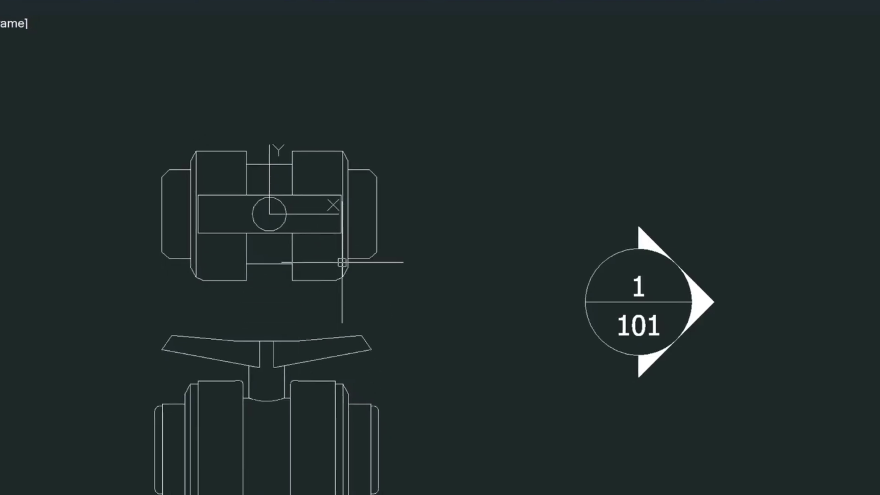
left_click(144, 399)
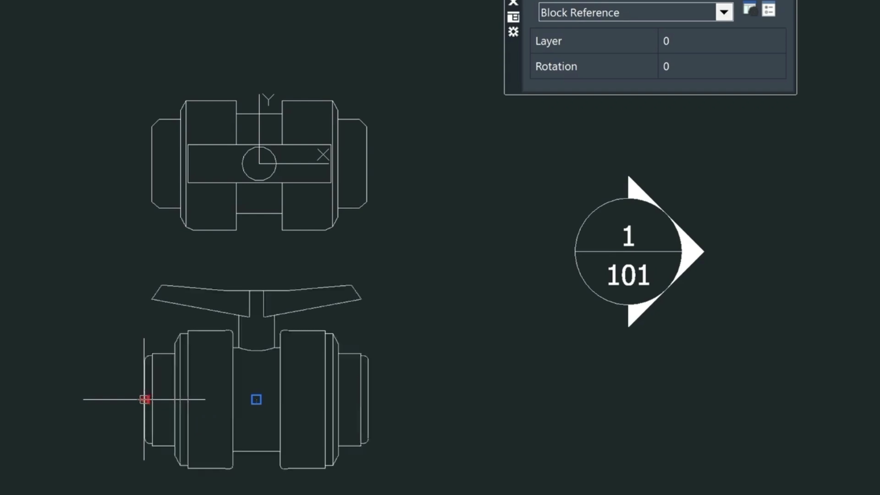
left_click(145, 399)
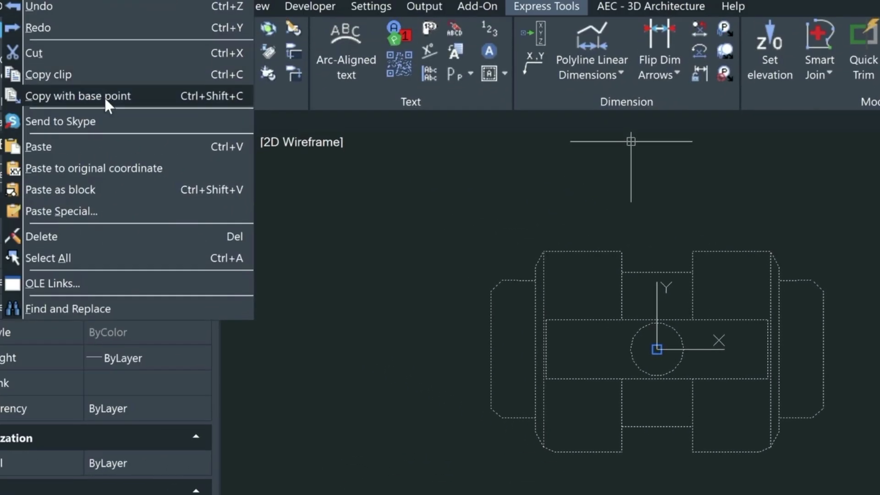
Copy the top-view valve with its base point at the stem circle's centre.
left_click(104, 98)
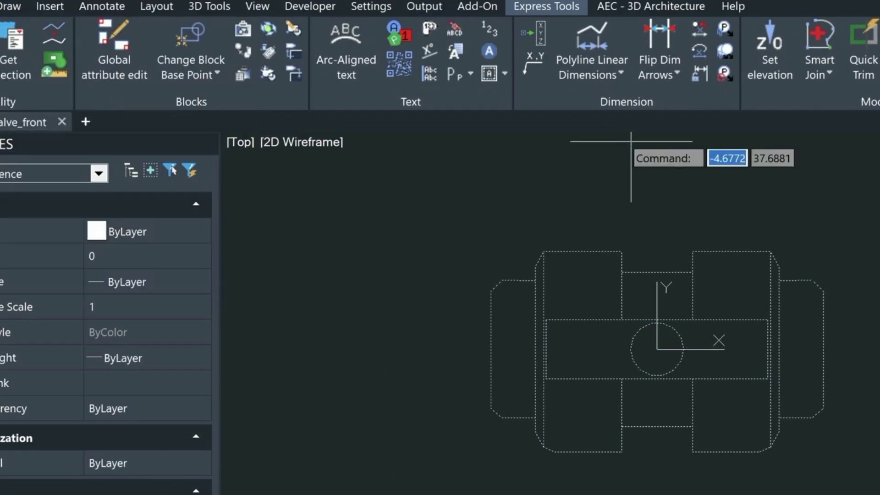
left_click(656, 349)
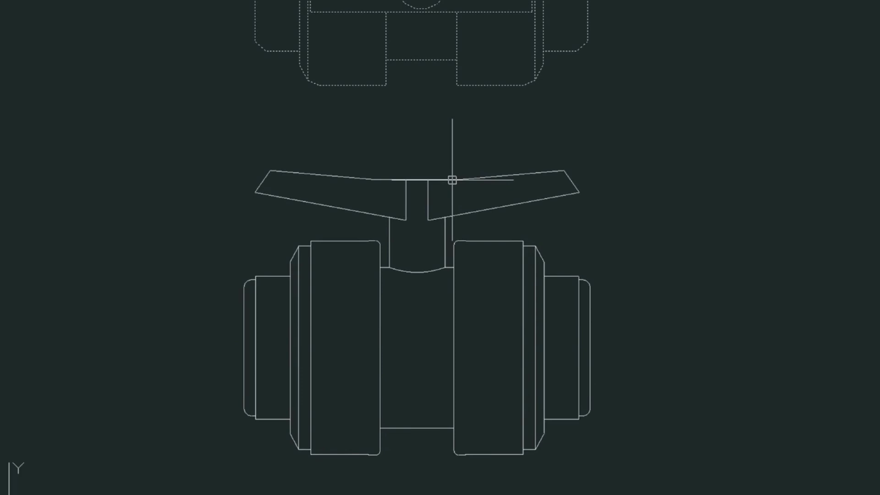
Reopen the valve-side block in the Block Editor, confirming the Edit Block Definition dialog.
double_click(452, 180)
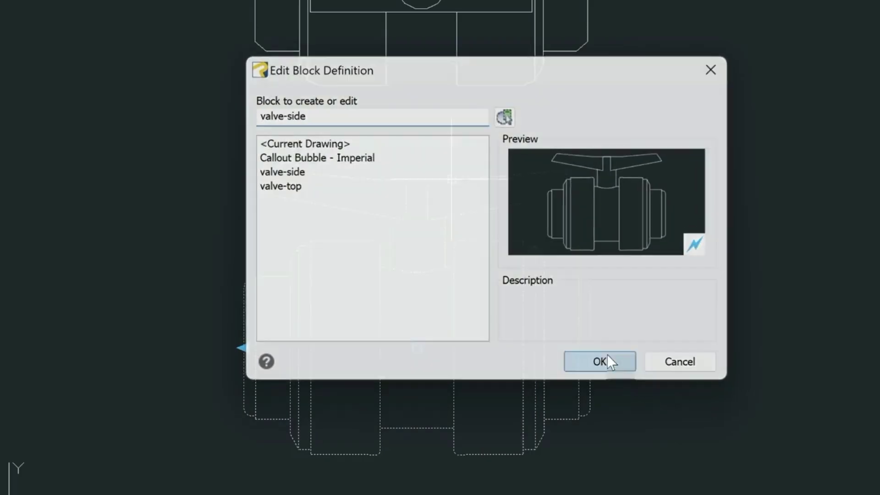
left_click(606, 355)
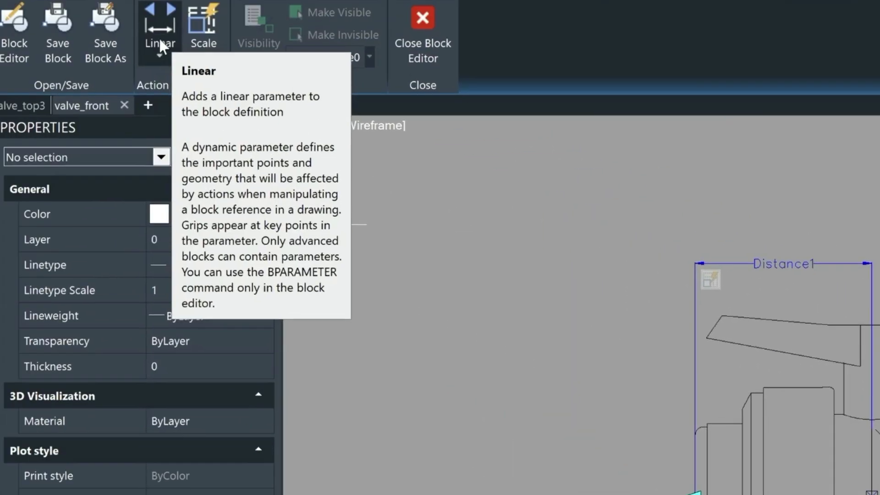
Add a one-grip visibility parameter placed beside the valve.
left_click(160, 38)
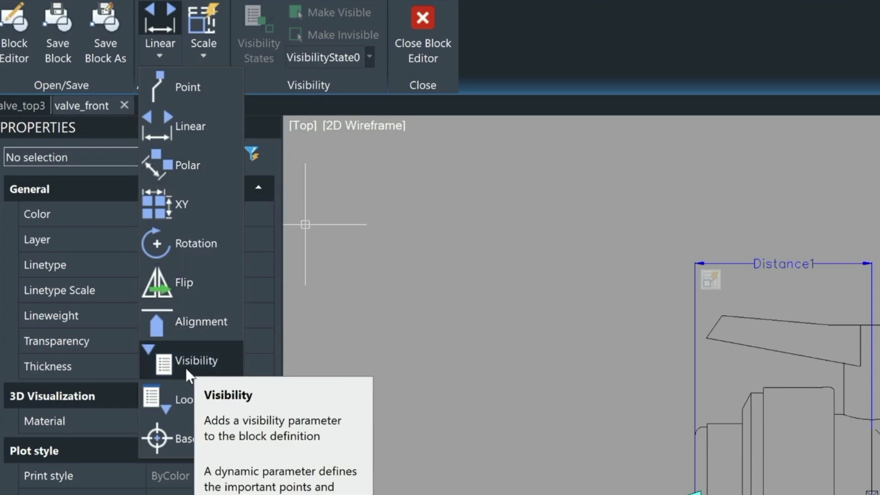
left_click(179, 360)
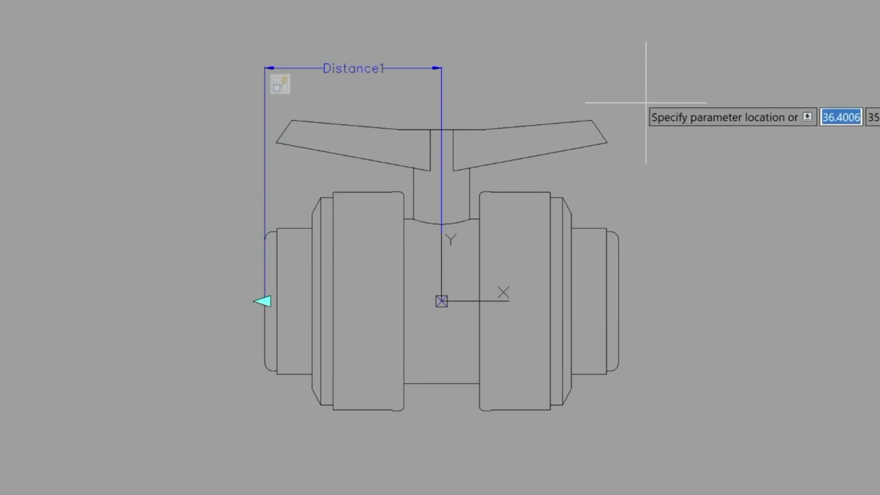
left_click(636, 90)
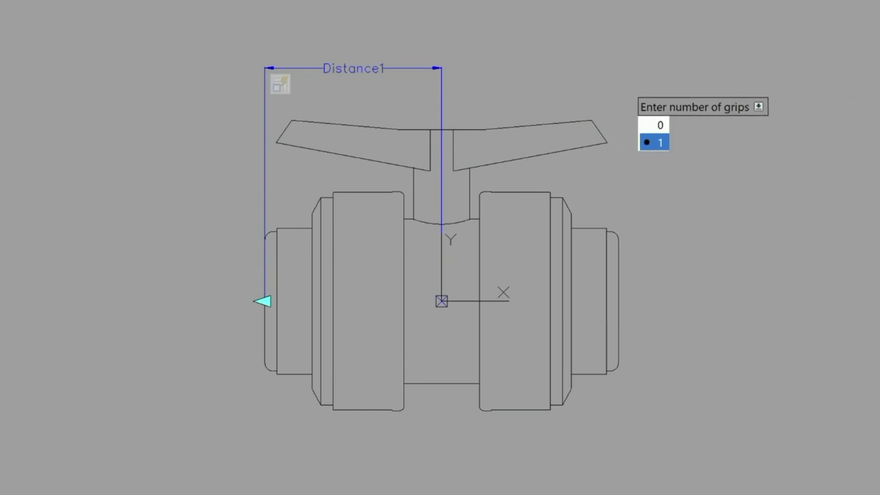
key("Return")
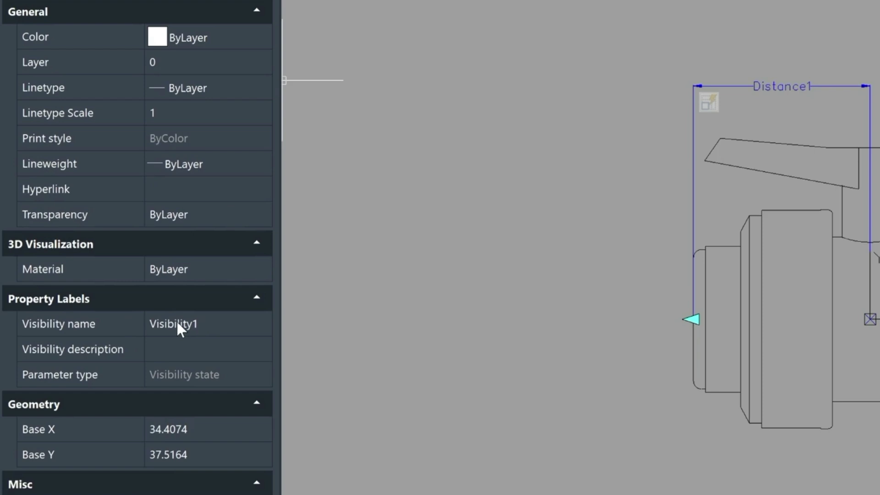
Rename the visibility parameter from Visibility1 to Side View.
left_click(174, 321)
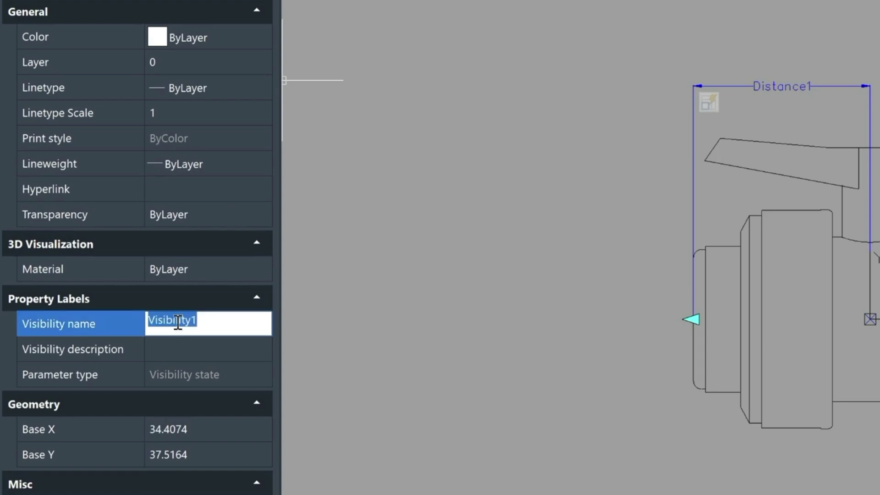
key("BackSpace")
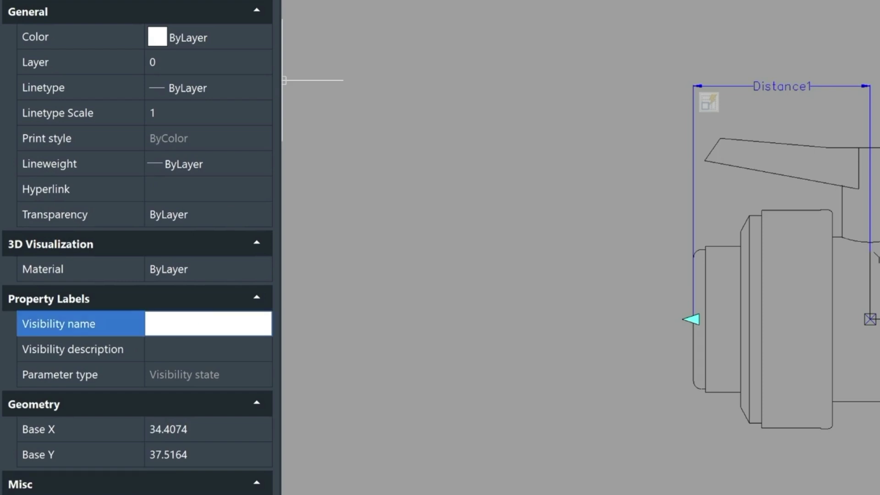
type("Si")
key("Return")
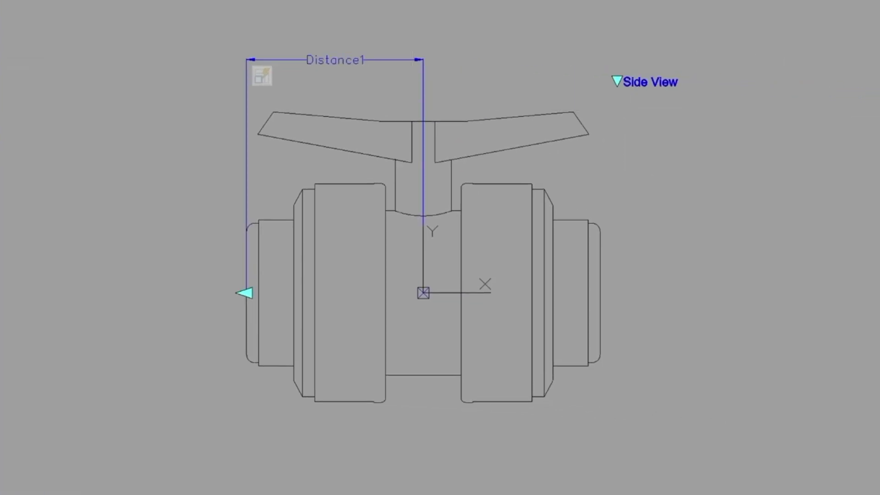
Rename the VisibilityState0 visibility state to Side View.
left_click(30, 22)
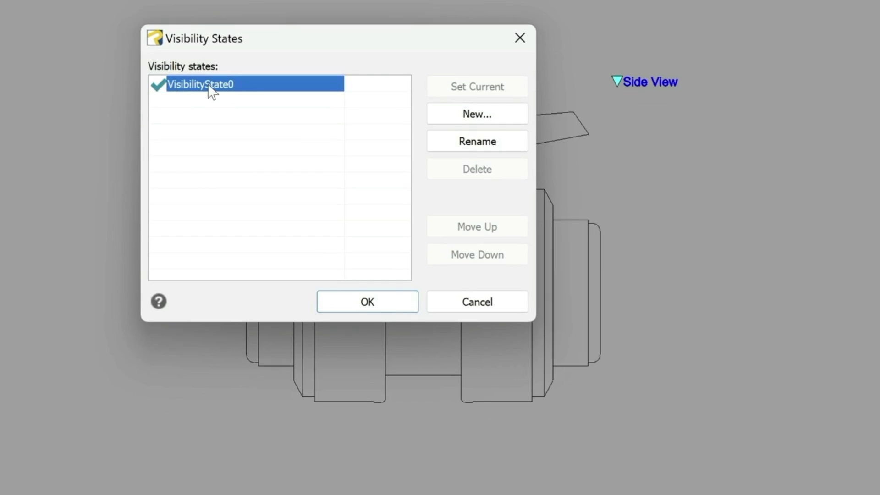
left_click(481, 146)
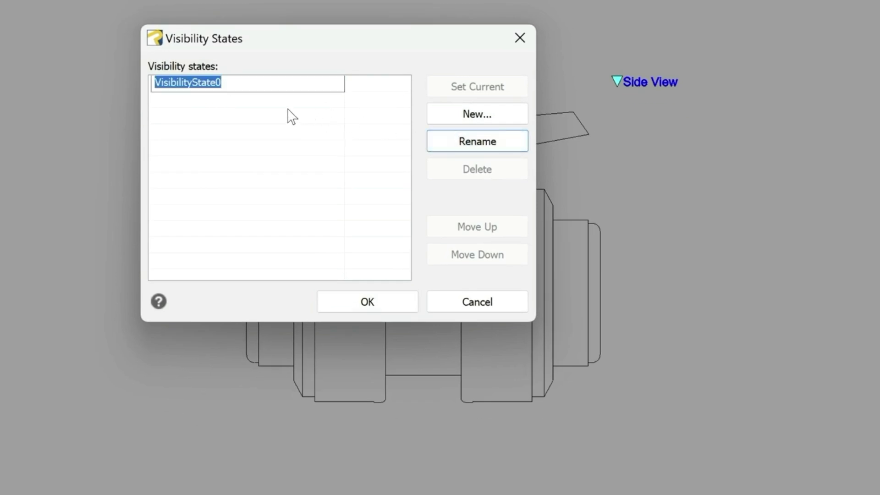
type("Side View")
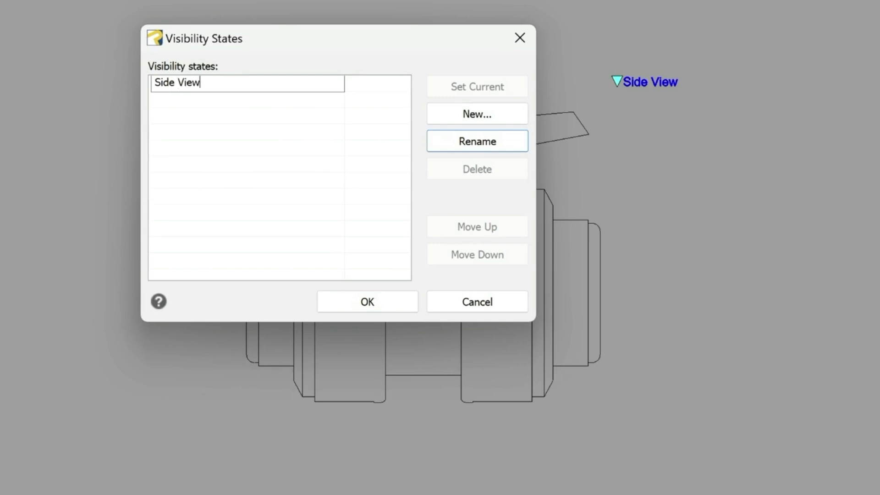
key("Return")
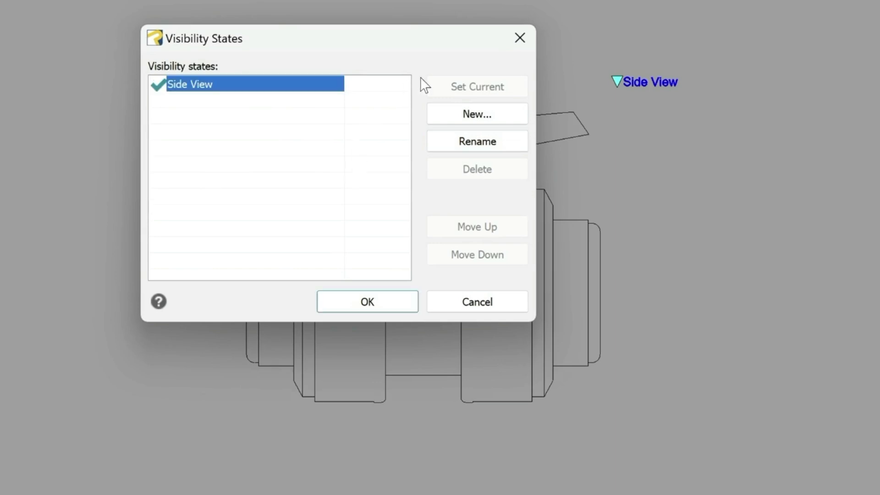
Create a Top View visibility state that hides all existing valve entities.
left_click(475, 112)
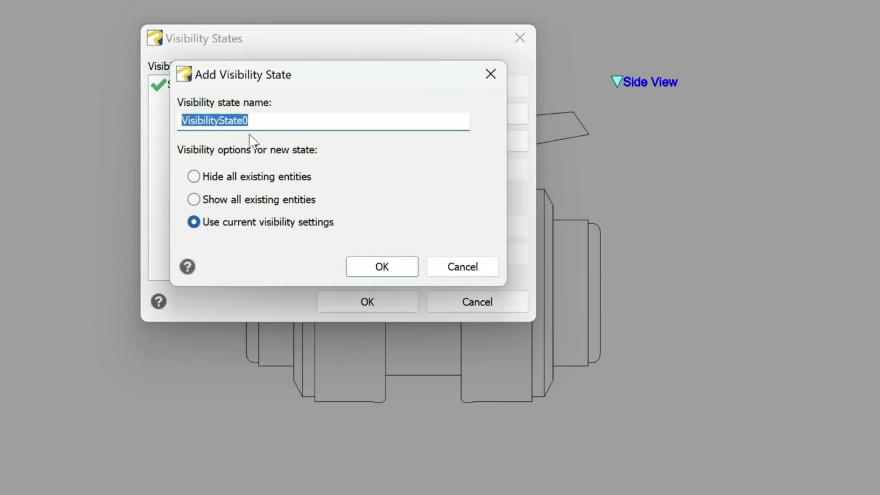
type("Top View")
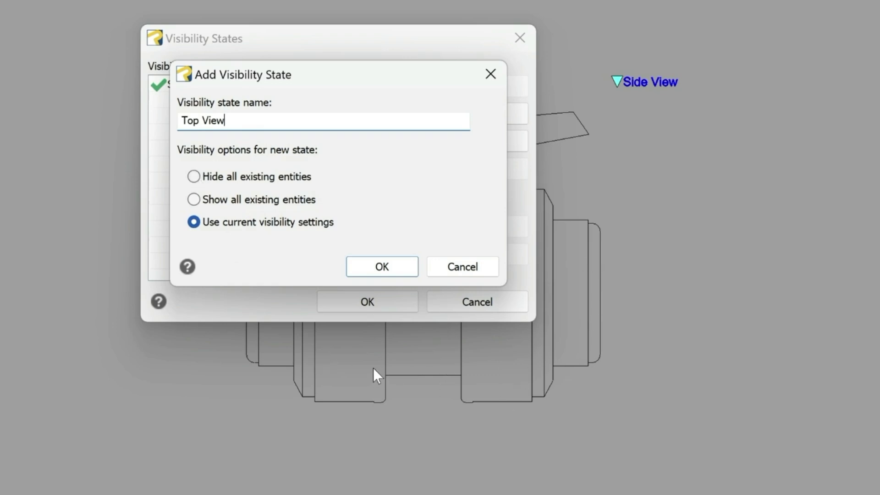
left_click(194, 178)
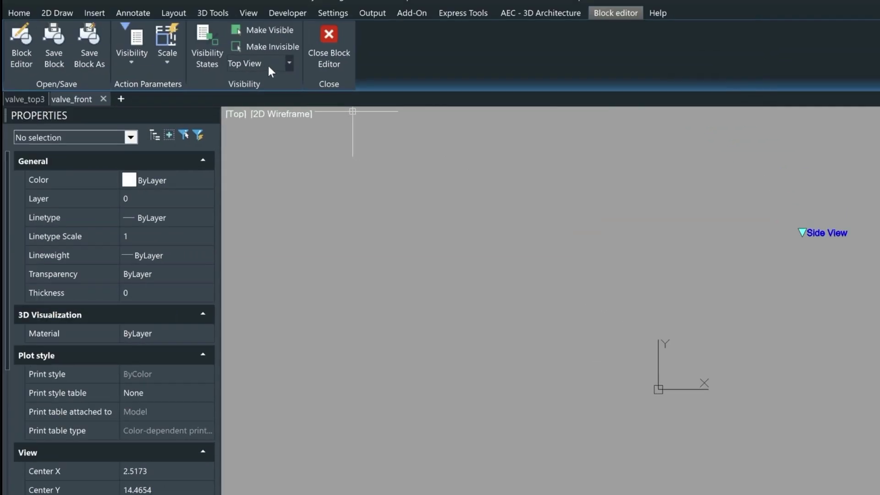
Switch the visibility state to Side View to check it, then back to Top View.
left_click(287, 58)
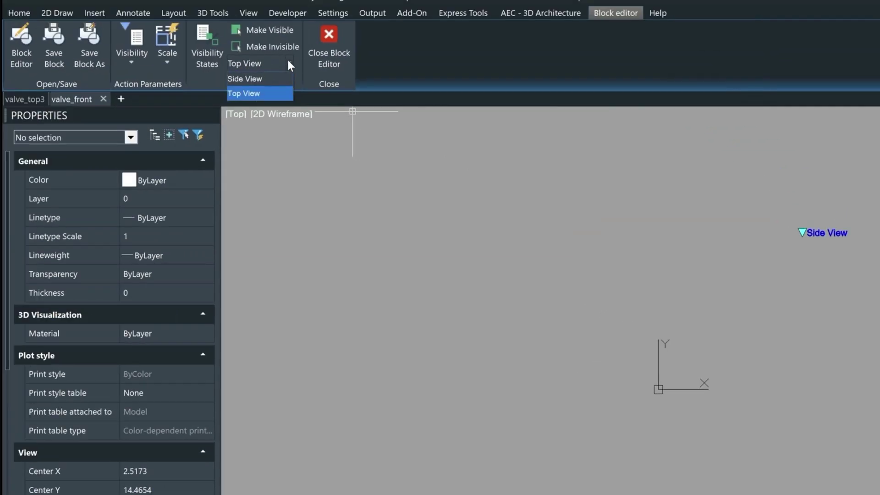
left_click(262, 79)
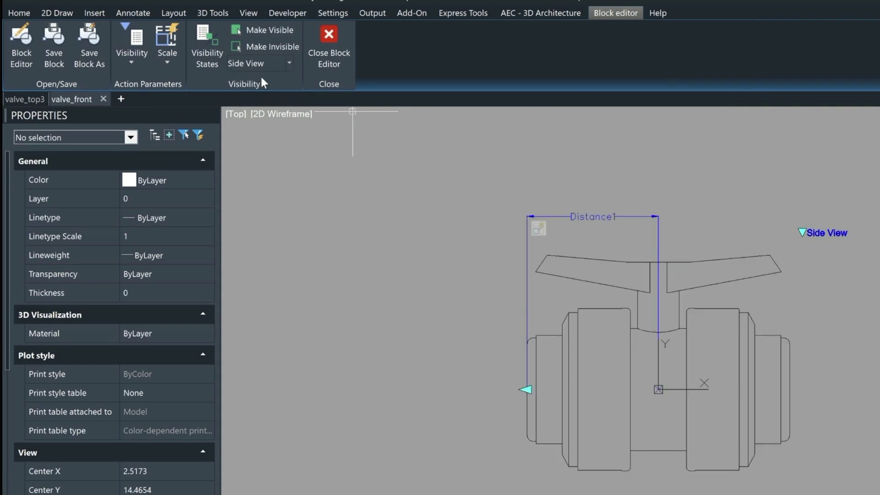
left_click(288, 59)
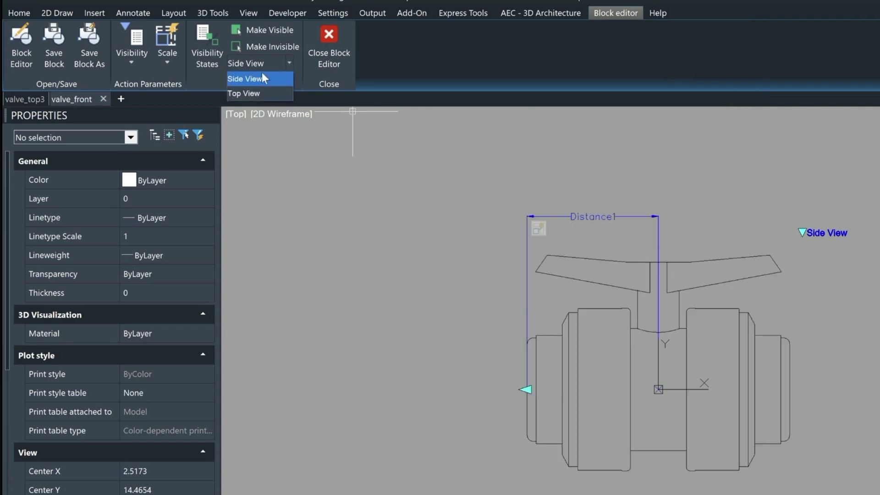
left_click(249, 89)
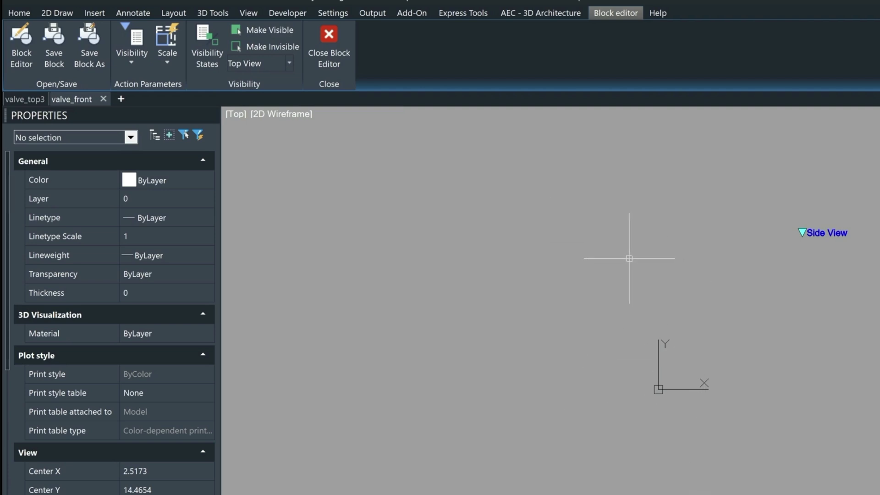
Paste the copied top-view valve drawing at insertion point 0,0.
left_click(71, 1)
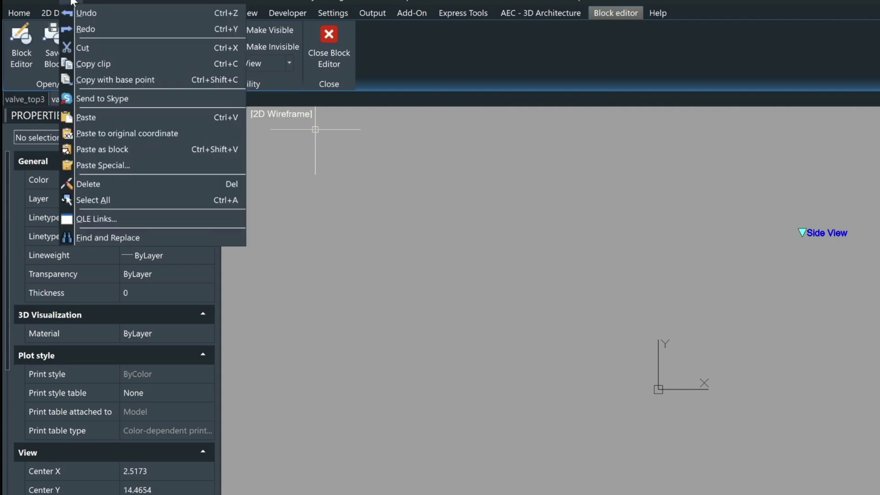
left_click(145, 120)
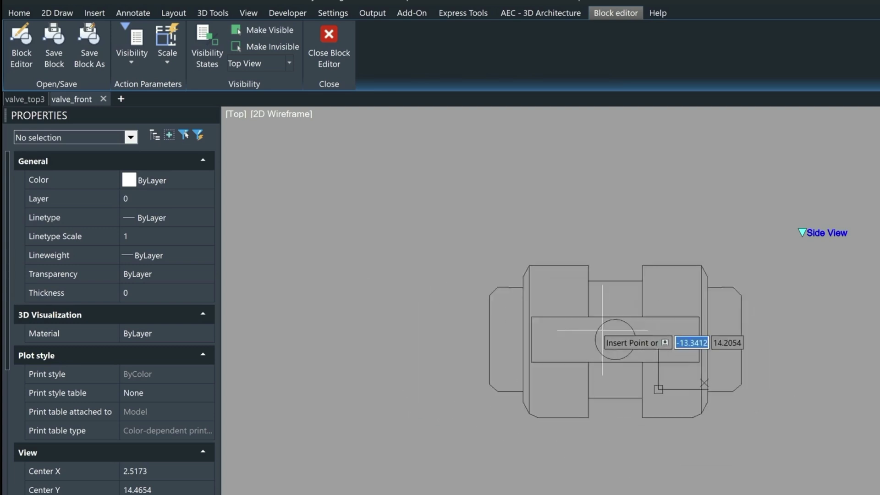
type("0,0")
key("Return")
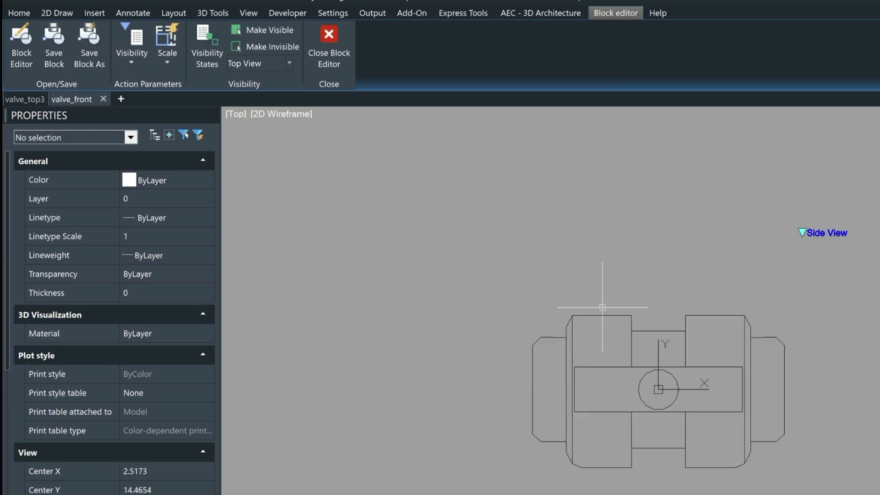
Change the visibility parameter's Visibility name from Side View to Views in Properties.
left_click(594, 314)
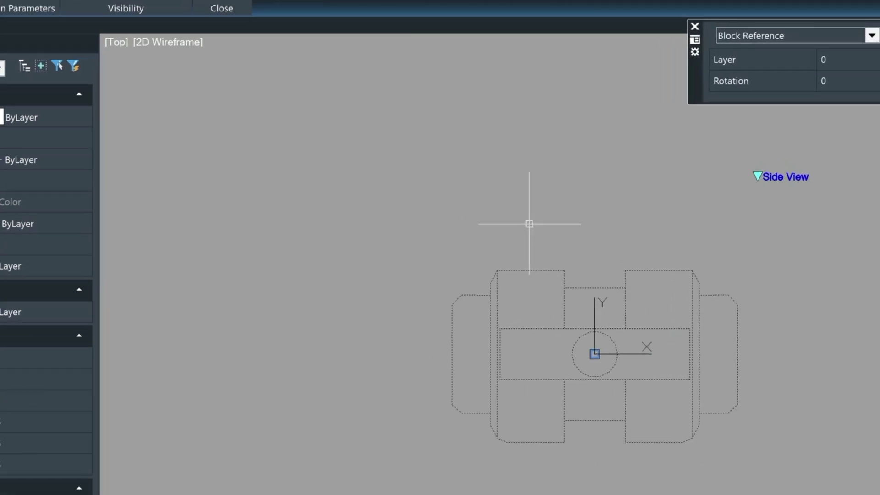
key("Escape")
left_click(831, 235)
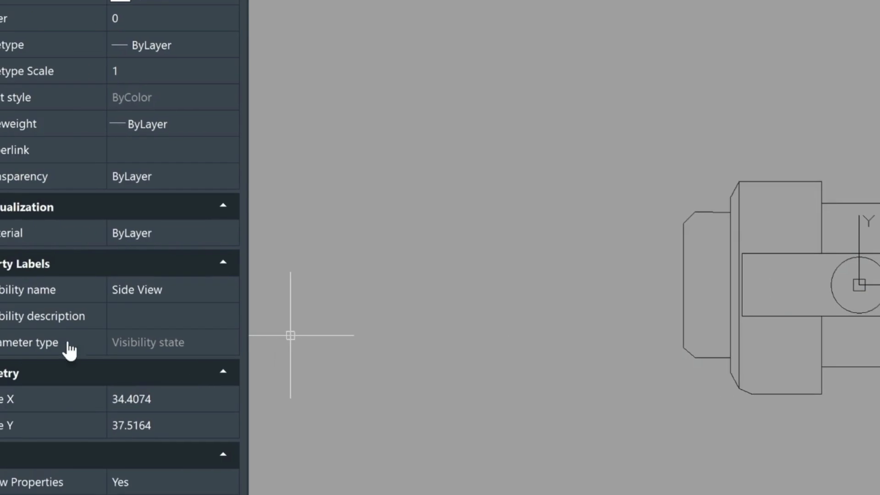
left_click(220, 290)
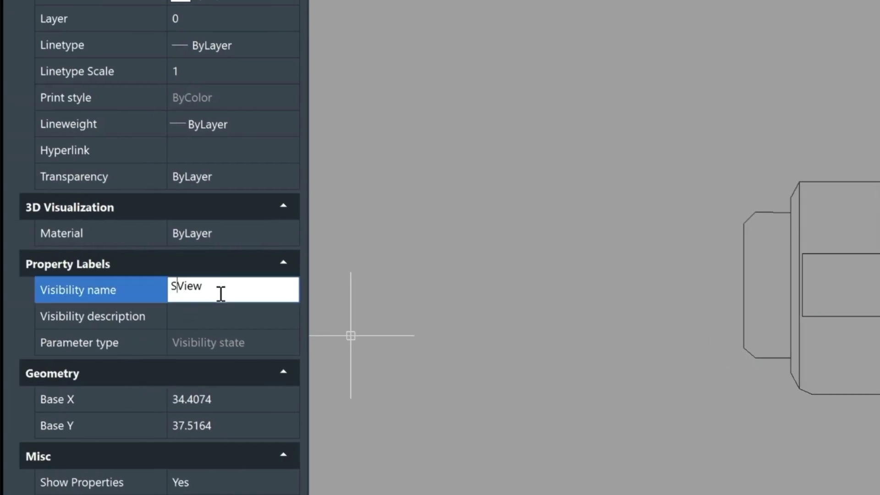
key("Return")
key("Escape")
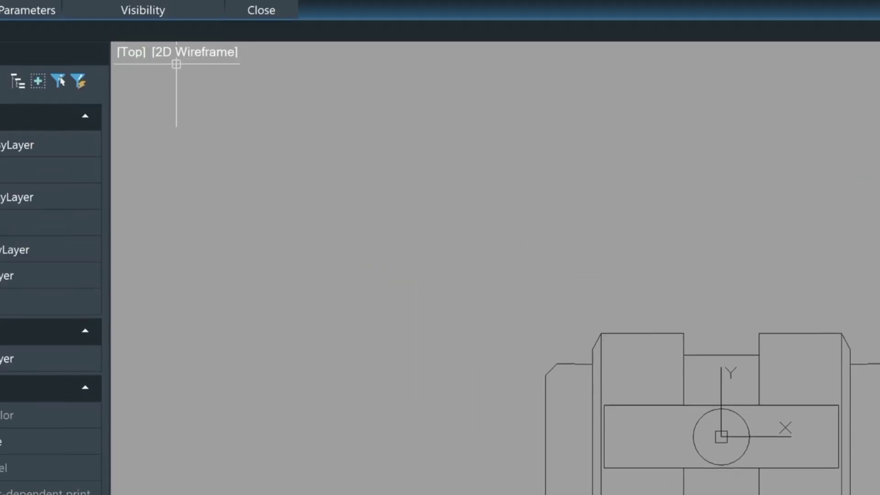
Add a linear parameter Distance2 with a single grip to the top view.
left_click(125, 54)
left_click(137, 132)
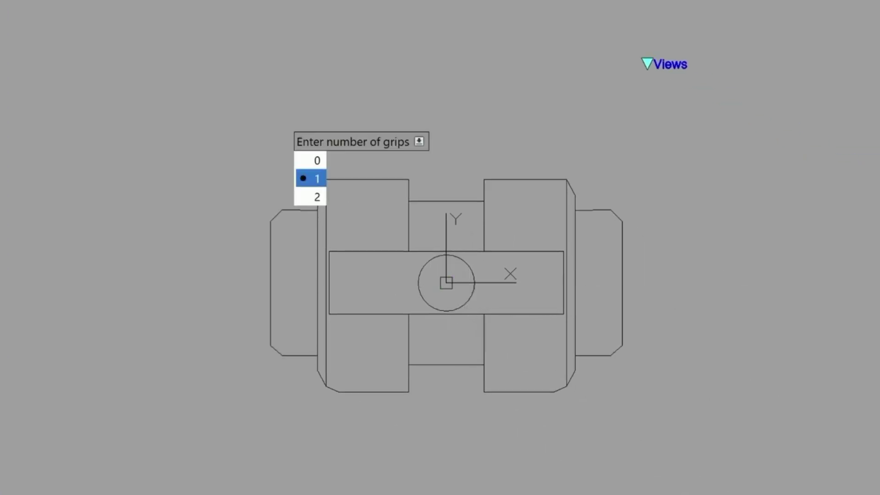
left_click(315, 177)
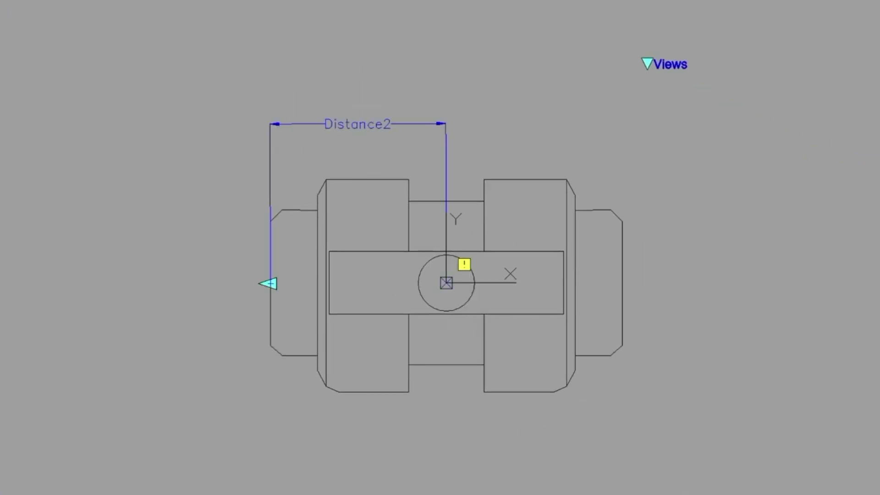
Attach a scale action to Distance2, window-selecting the whole top-view valve.
left_click(226, 34)
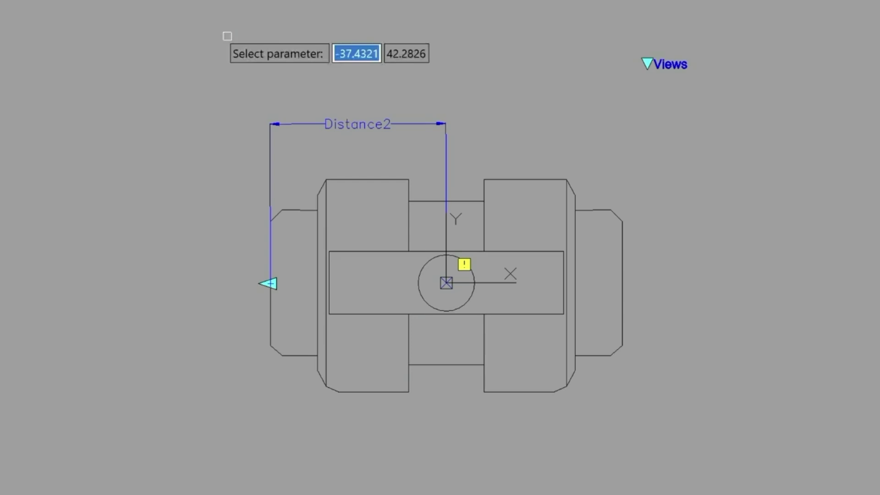
left_click(355, 124)
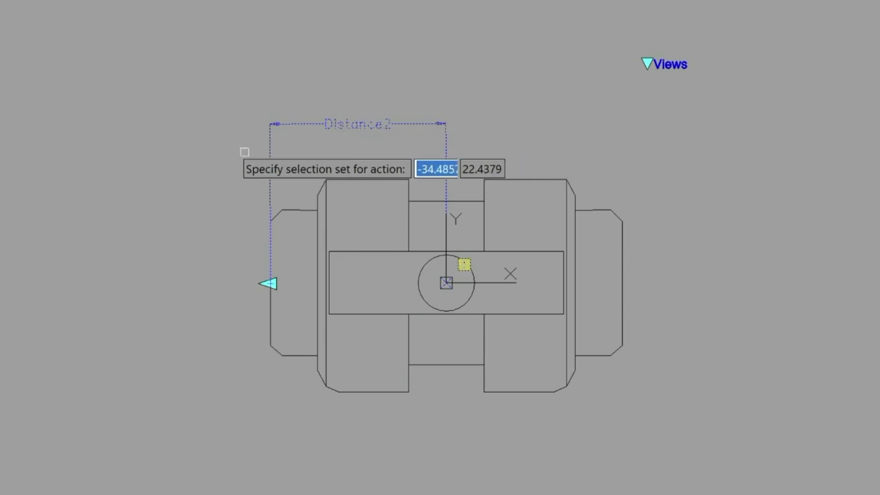
left_click(227, 150)
left_click(677, 425)
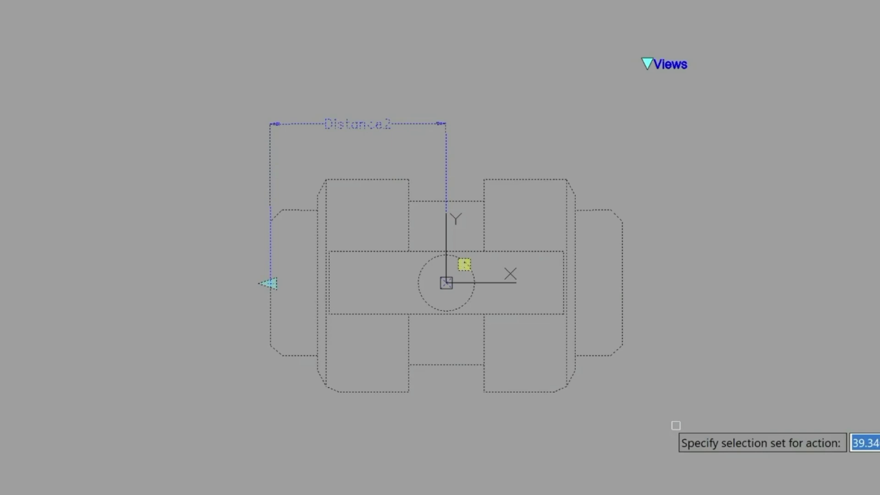
key("Return")
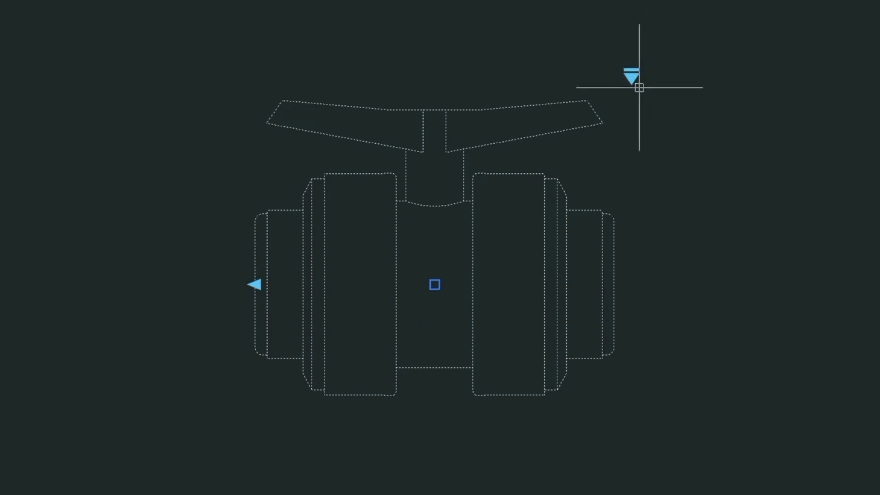
Flip the valve block to Top View and back to Side View with the visibility grip.
left_click(631, 73)
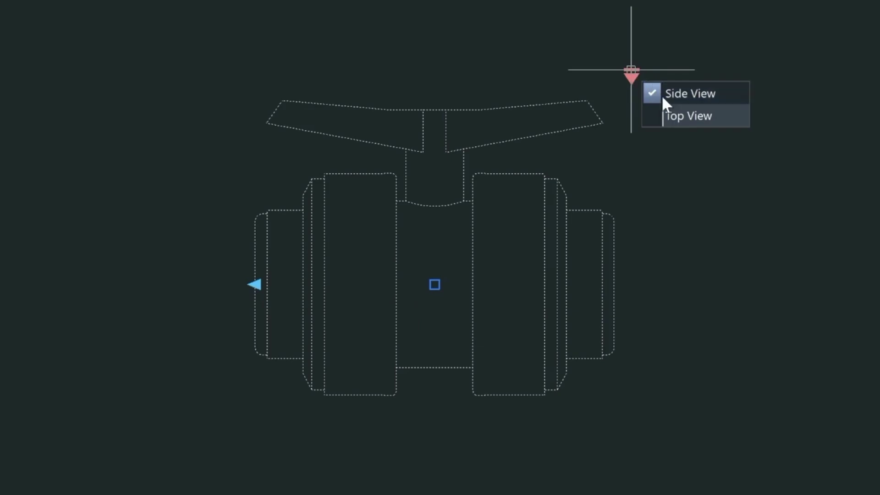
left_click(682, 118)
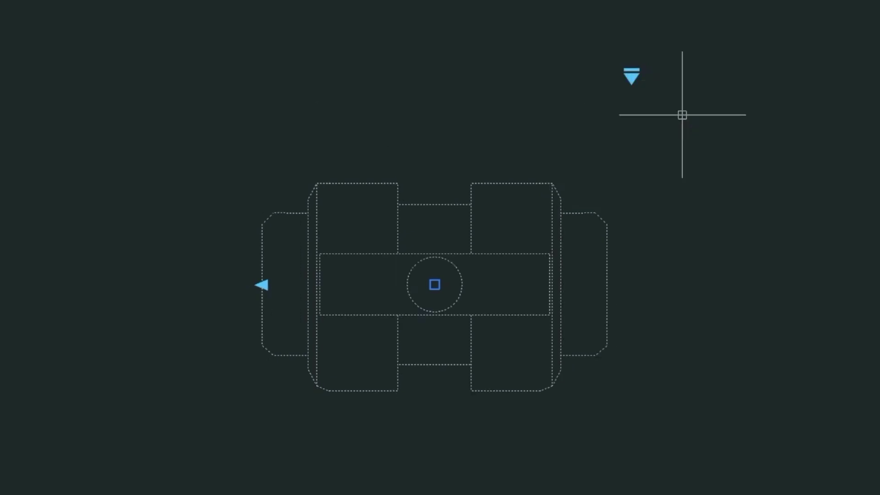
left_click(631, 73)
left_click(674, 96)
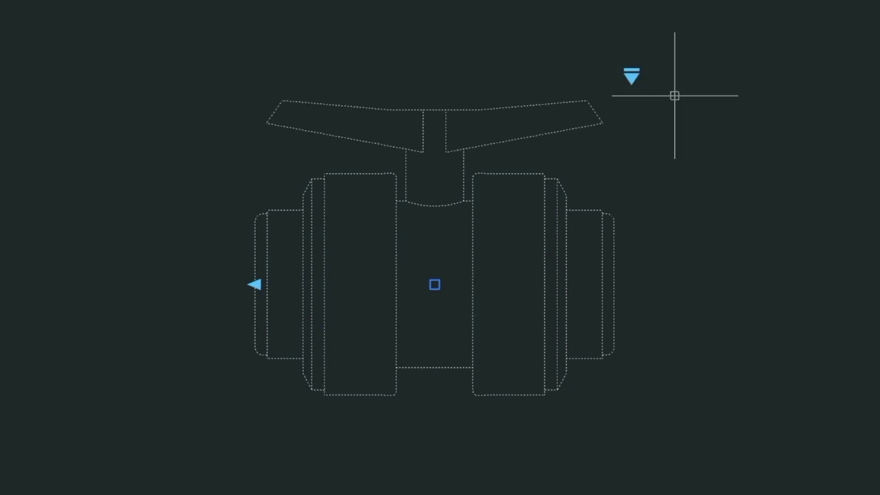